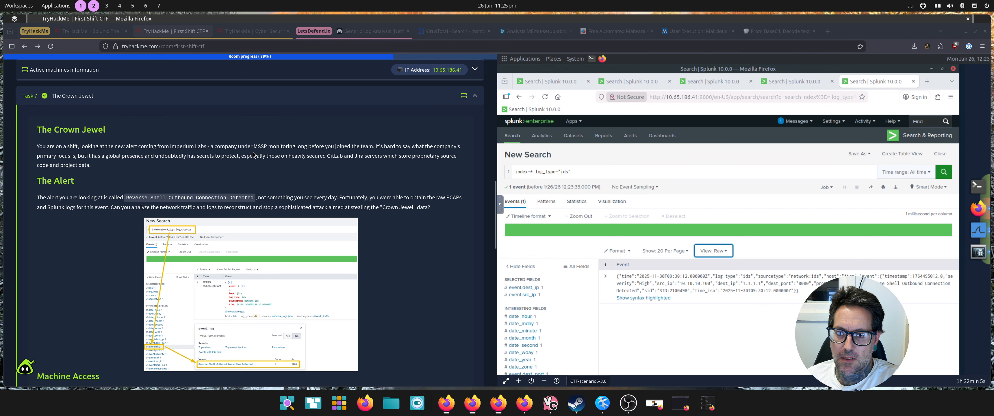
Step: Review the alert briefing alongside the Splunk results for the IDS alert, the 10.10.10.1 ARP events and the CVE-202X-EXPLOIT agent
scroll(254, 155, down, 3)
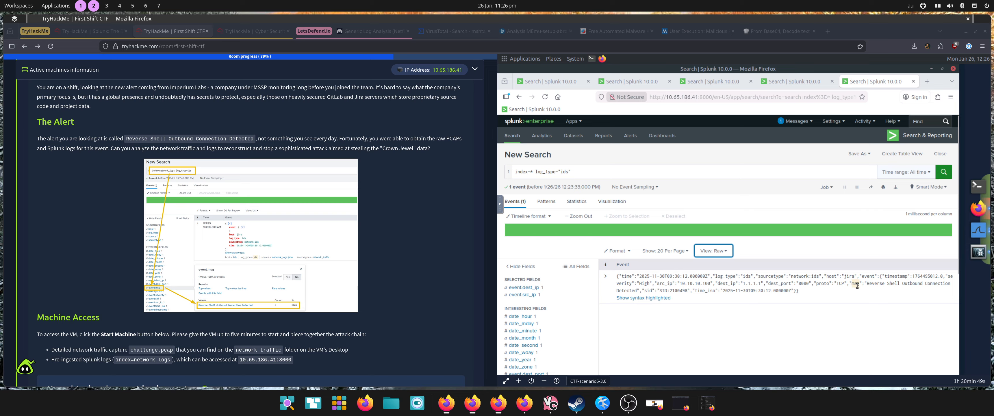
drag(866, 284, 884, 283)
click(552, 82)
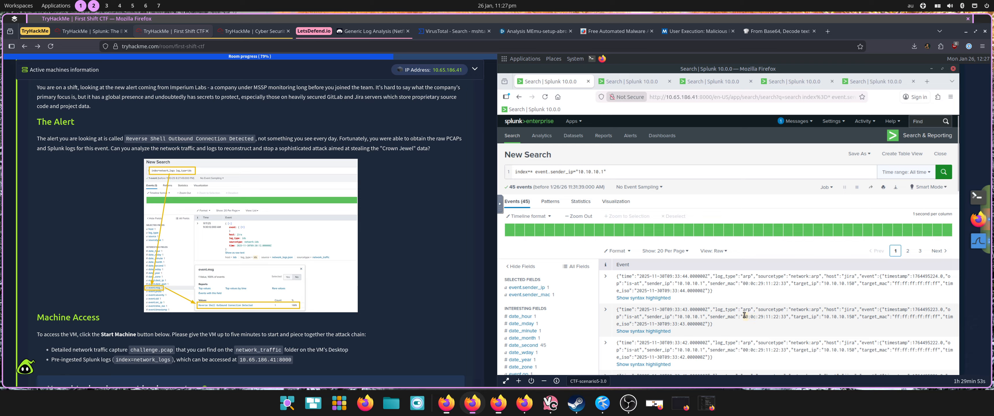
drag(745, 315, 786, 318)
click(633, 81)
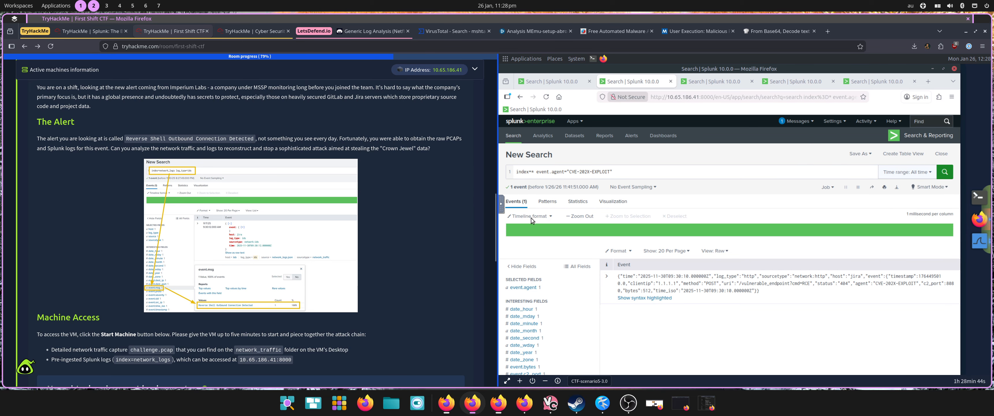
Step: Switch to Wireshark with challenge.pcap and compare its POST request with the task's answer for the plaintext credentials payload
click(980, 247)
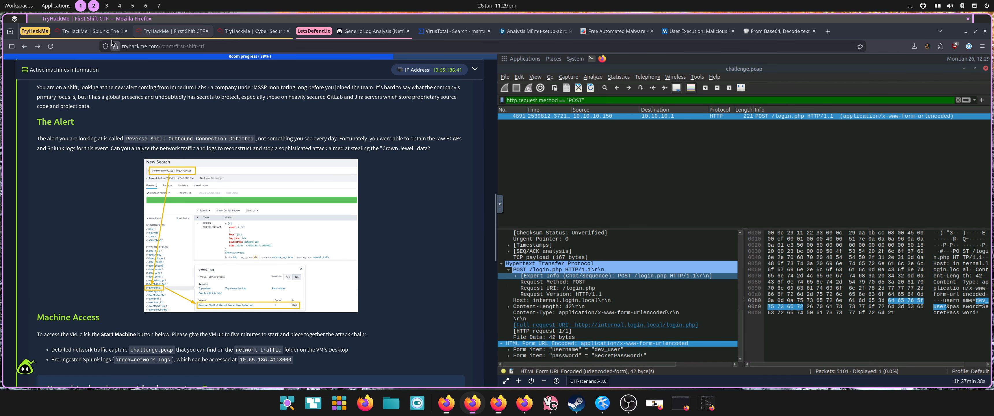
scroll(180, 113, down, 15)
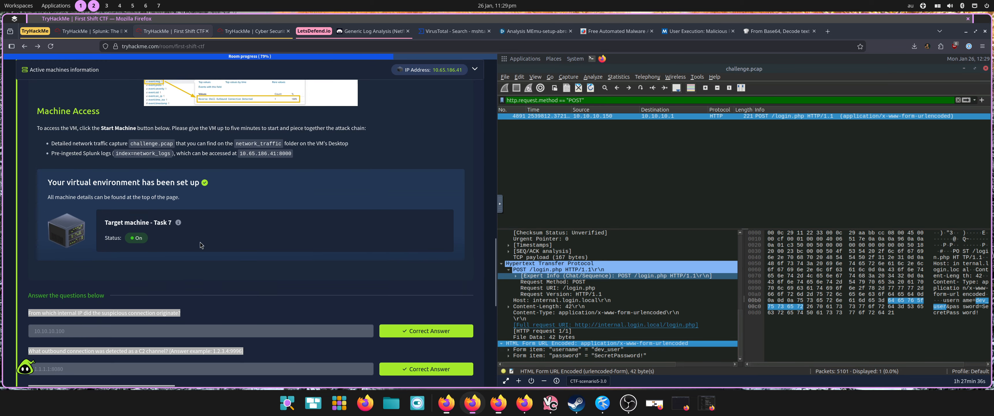
scroll(195, 267, down, 3)
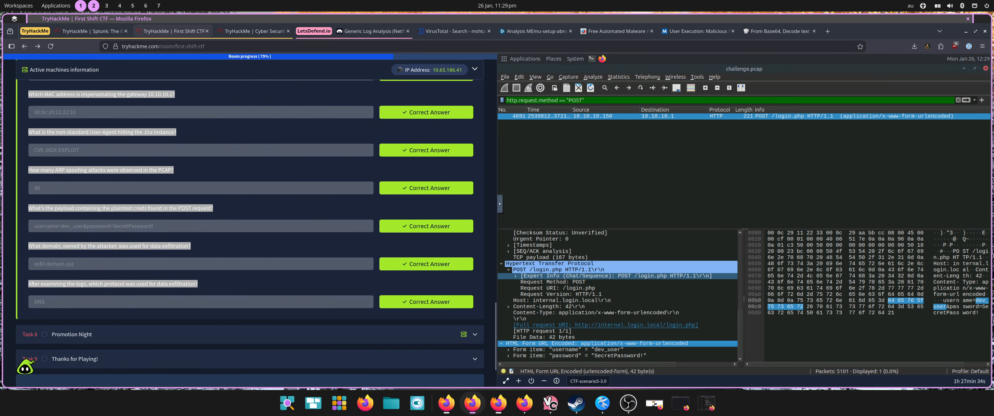
click(59, 231)
double_click(62, 228)
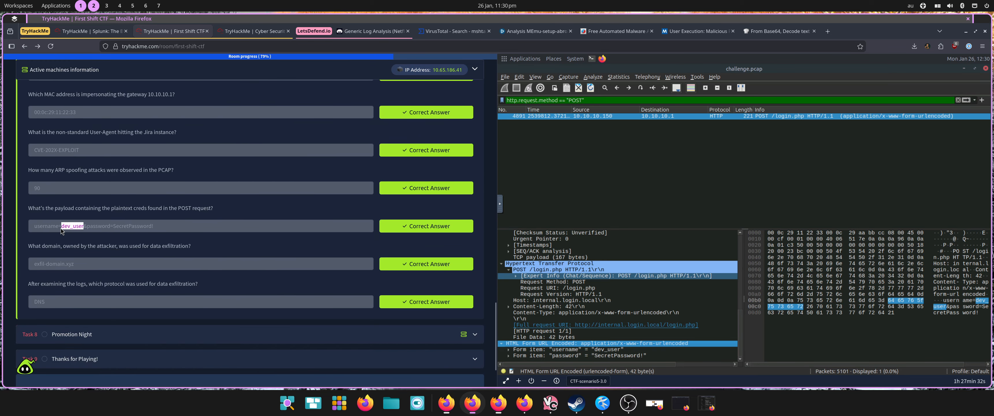
triple_click(61, 229)
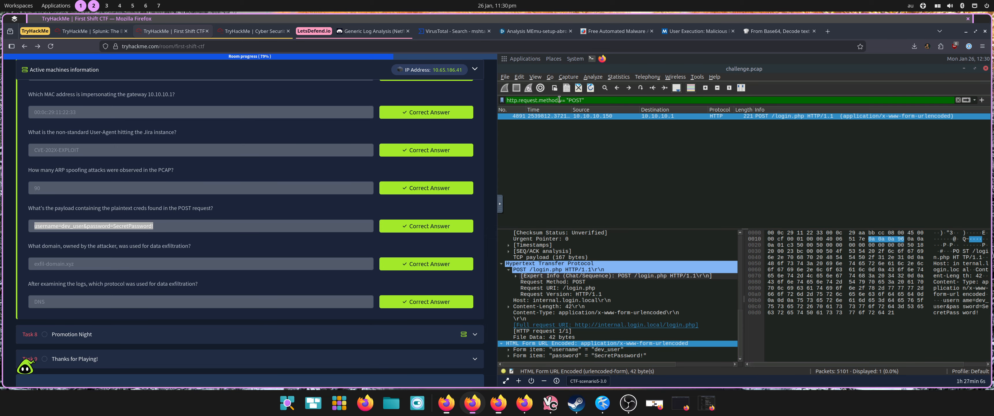
Step: Replace the POST display filter with arp.opcode == 2 to match ARP replies
double_click(558, 100)
key(BackSpace)
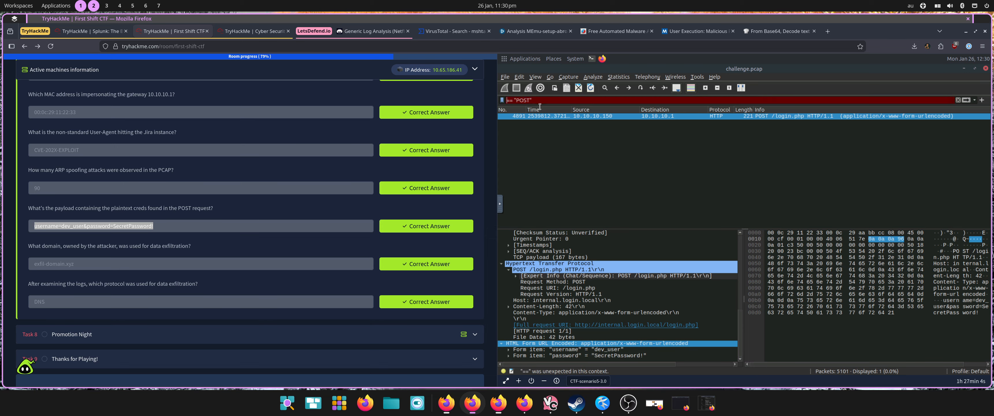
click(535, 101)
key(BackSpace)
key(BackSpace)
key(BackSpace)
key(BackSpace)
key(BackSpace)
key(BackSpace)
key(BackSpace)
key(BackSpace)
key(BackSpace)
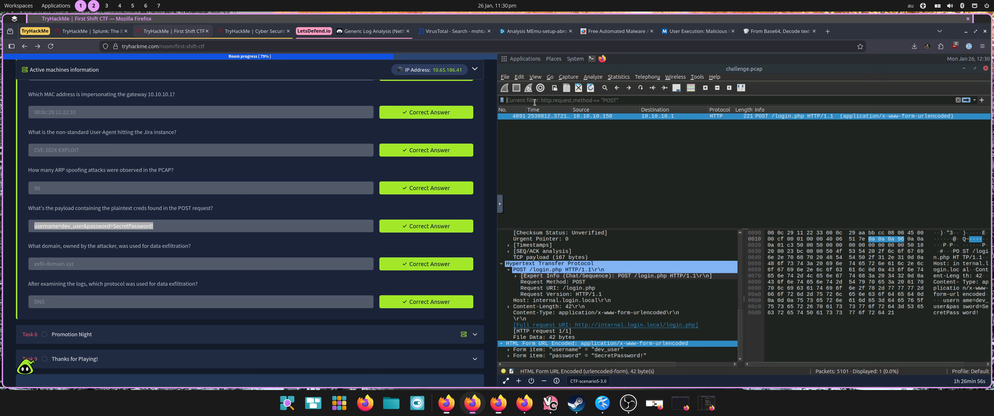
text(arp.opcode)
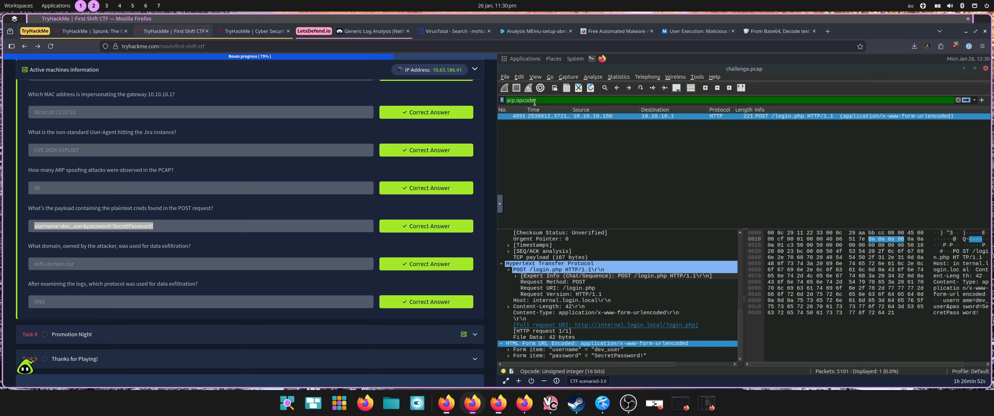
text(==)
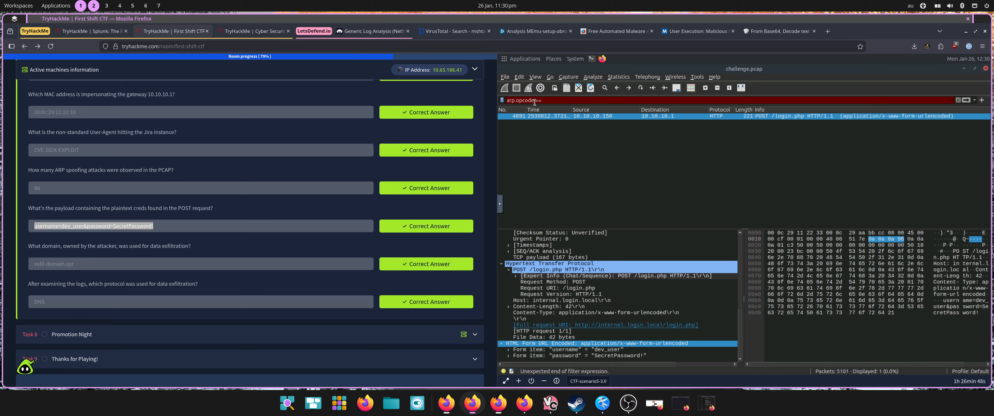
text( 2)
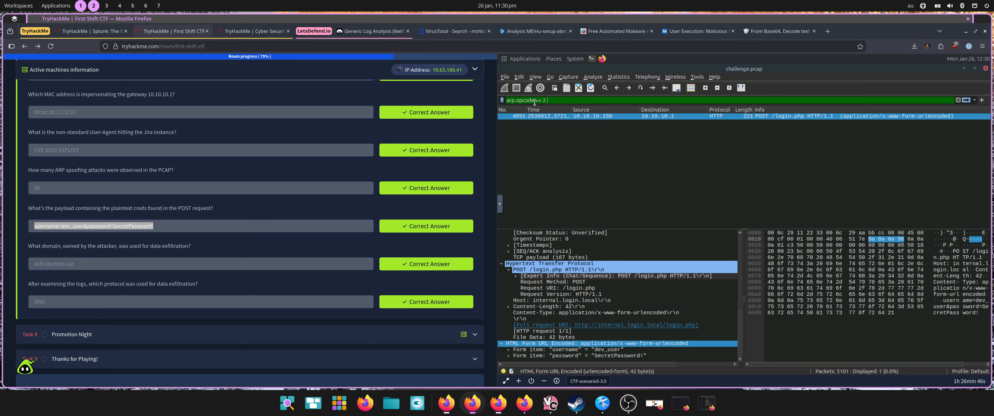
text( &&)
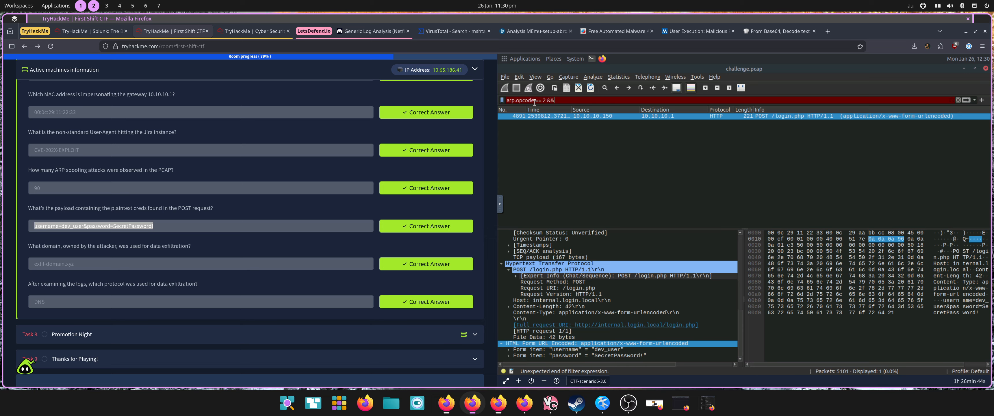
text( eth)
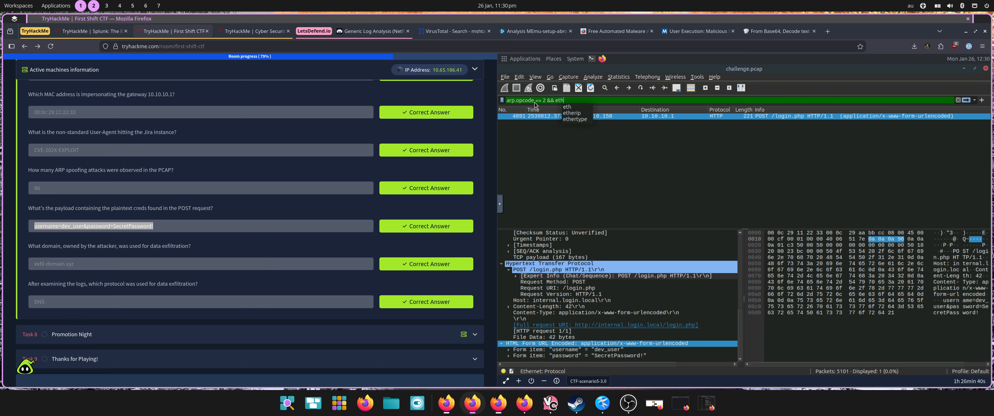
text(.src)
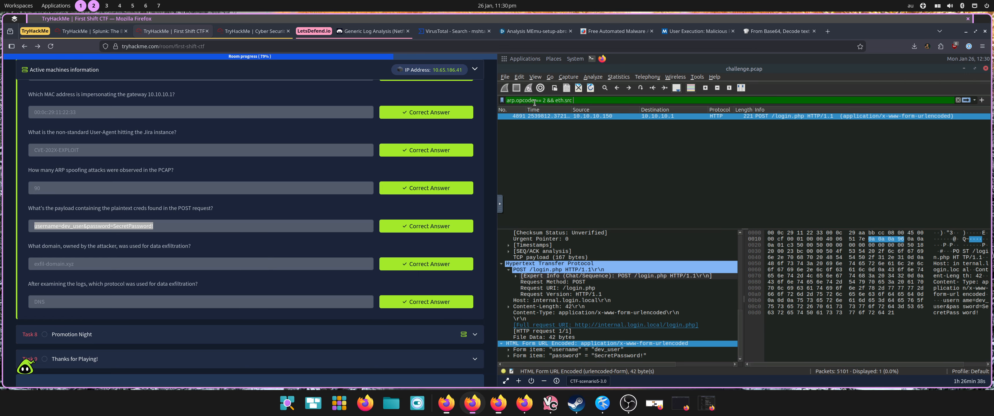
text( ==)
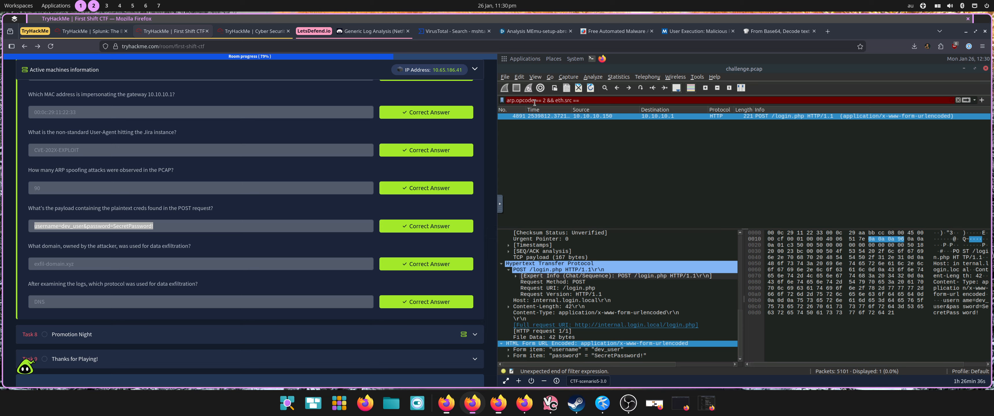
text( 00)
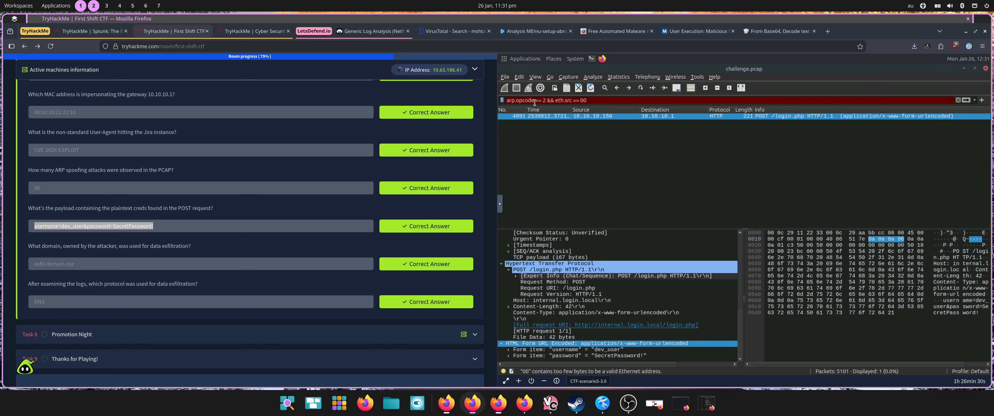
text(:0c)
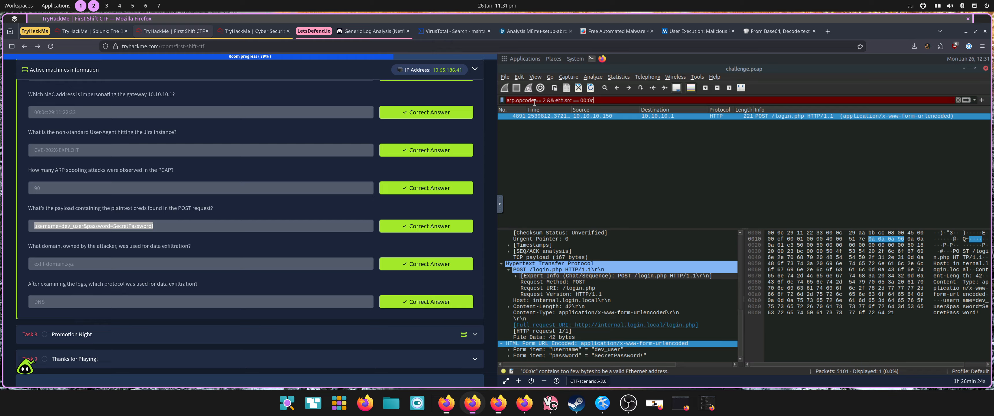
text(:29)
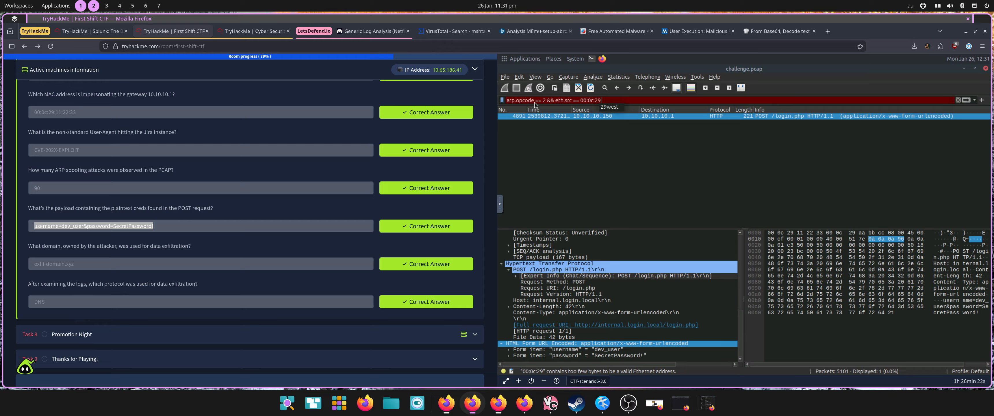
text(:11)
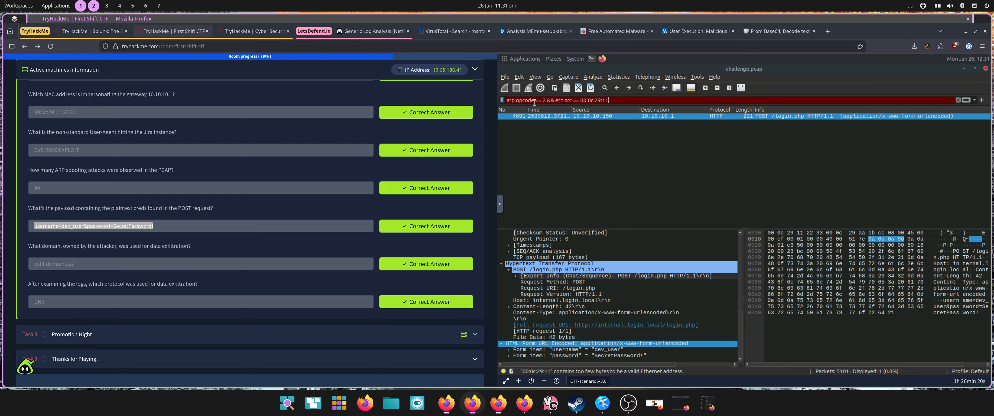
text(:22:)
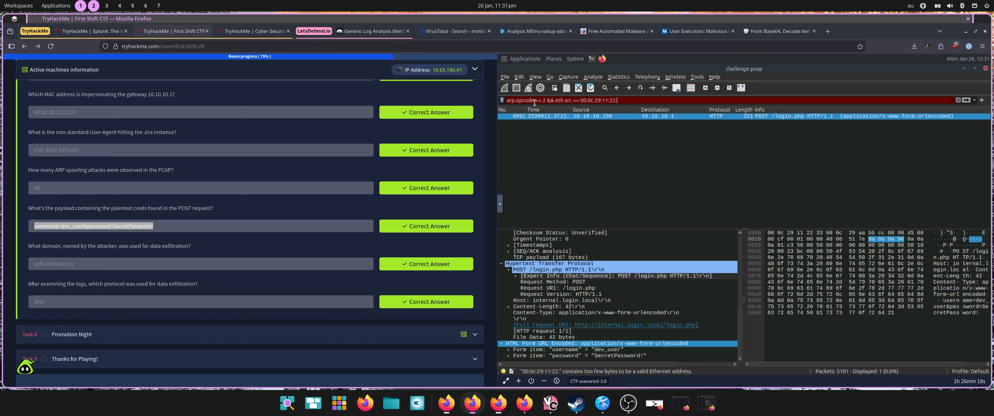
text(23)
Step: Extend the display filter with && eth.src == 00:0c:29:11:22:33 and apply it to the capture
key(BackSpace)
key(BackSpace)
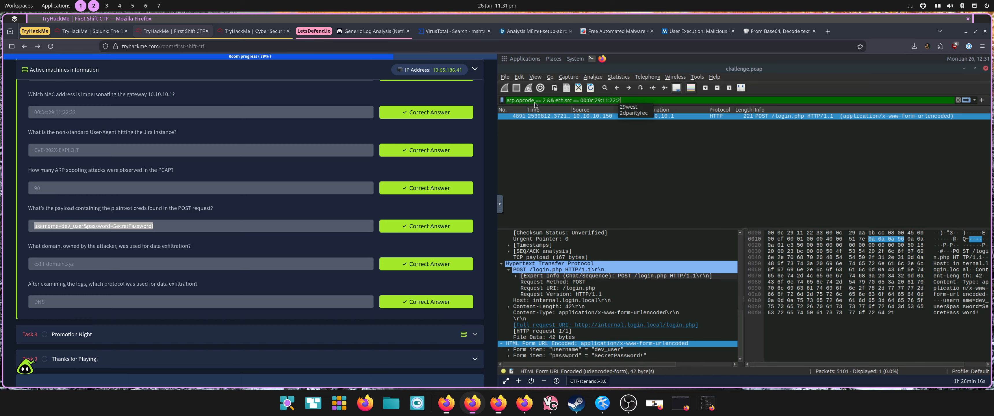
text(33)
key(Return)
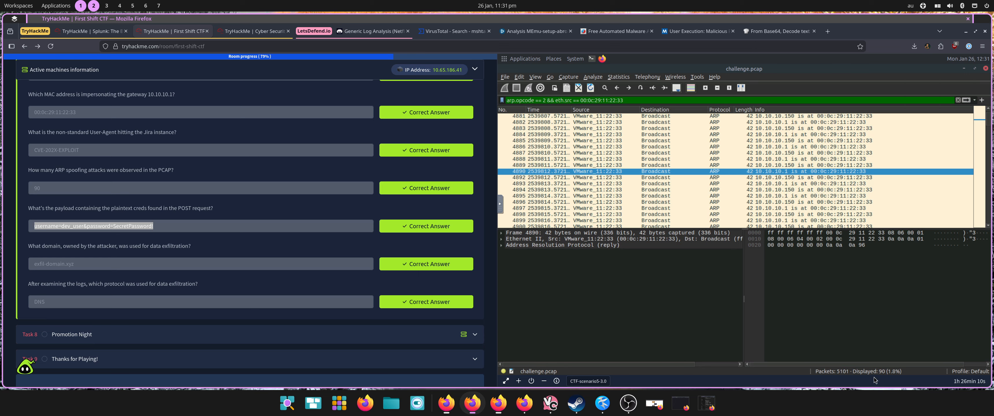
Step: Highlight the answer on the number of ARP spoofing attacks, and minimise Wireshark to return to Splunk
double_click(52, 195)
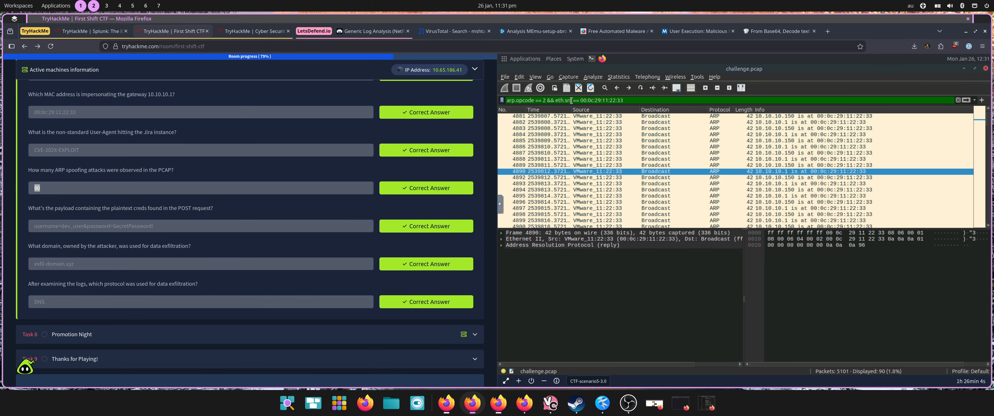
click(964, 69)
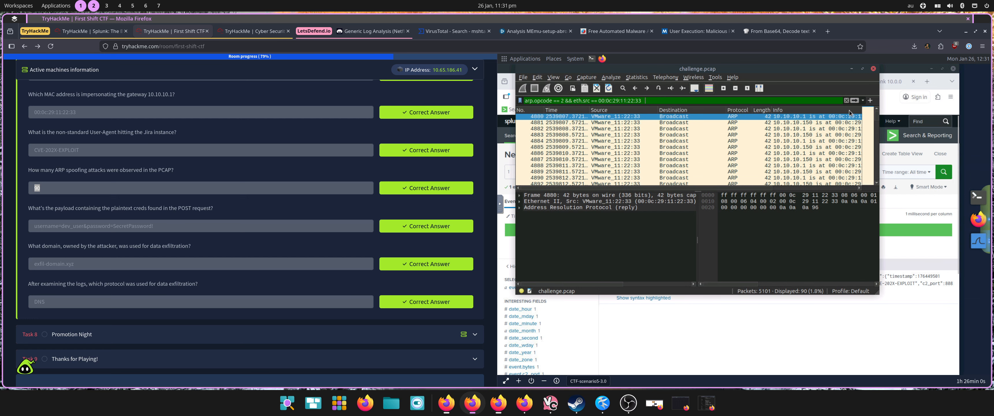
click(857, 68)
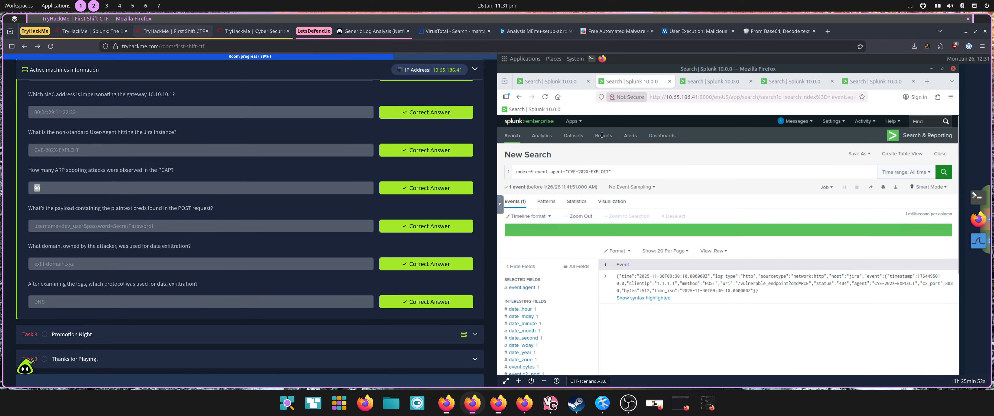
Step: View the POST method search, and expand the DNS event found by the exfil-domain.xyz query to examine its fields
click(719, 85)
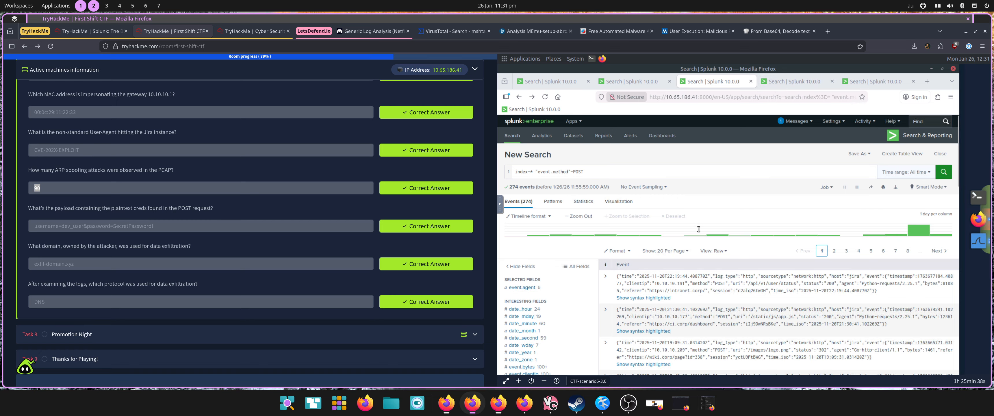
click(792, 83)
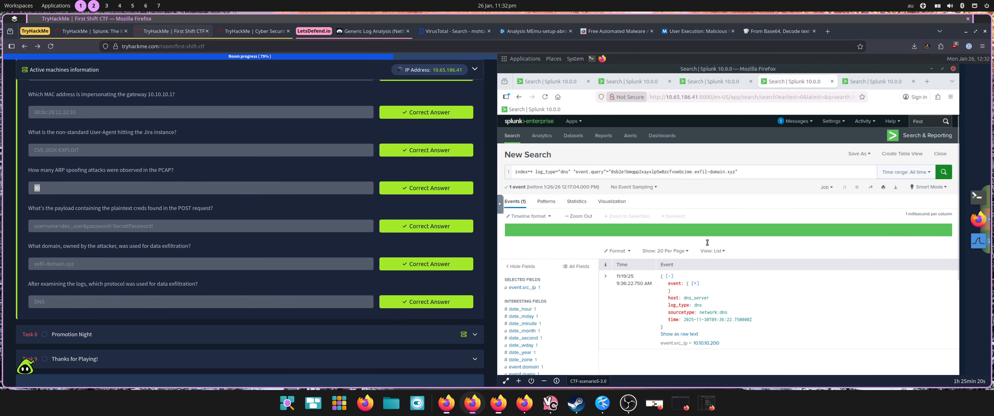
click(605, 278)
scroll(742, 301, down, 3)
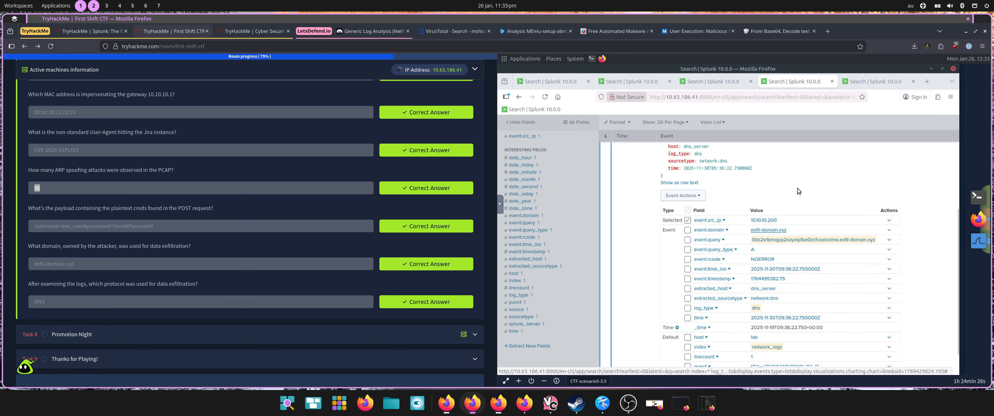
Step: Remove the event.query condition from the Splunk search and run index=* log_type="dns"
scroll(862, 206, up, 5)
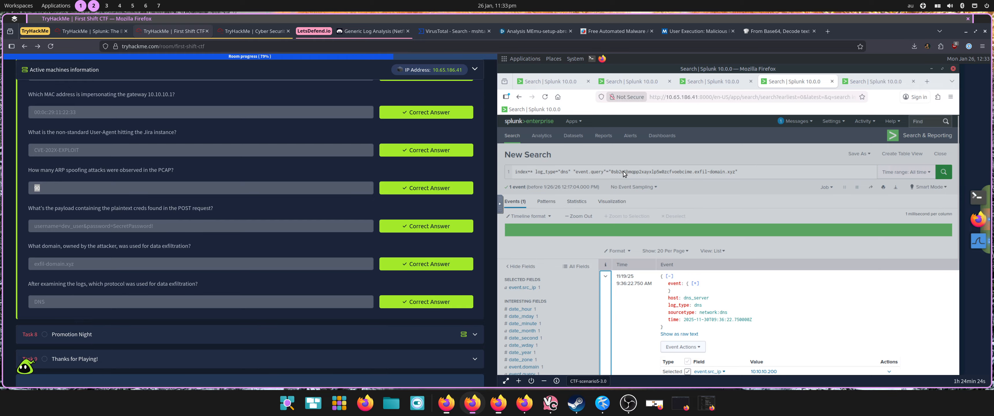
click(756, 171)
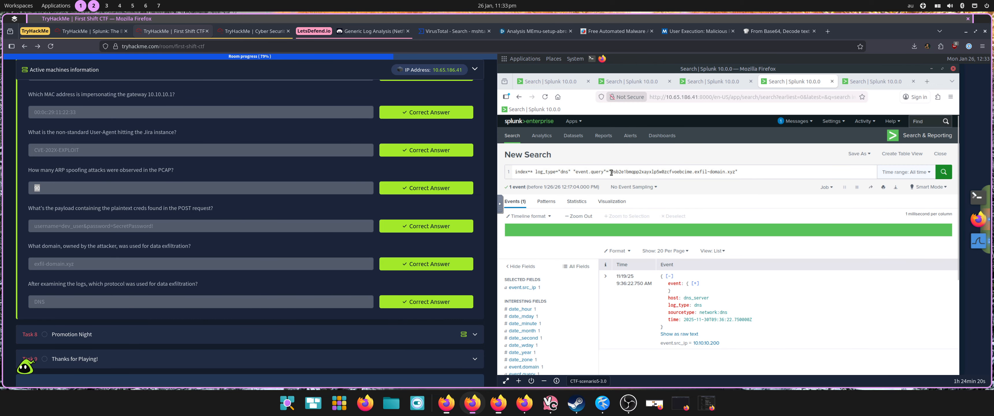
drag(574, 171, 745, 170)
key(BackSpace)
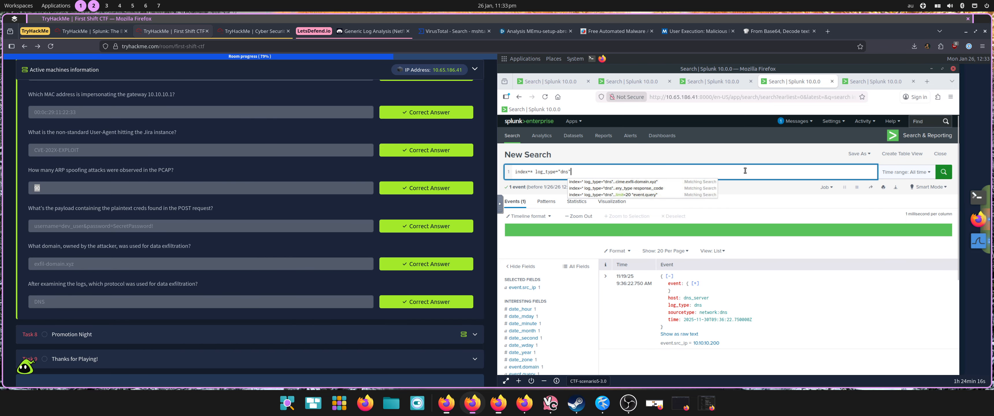
key(Return)
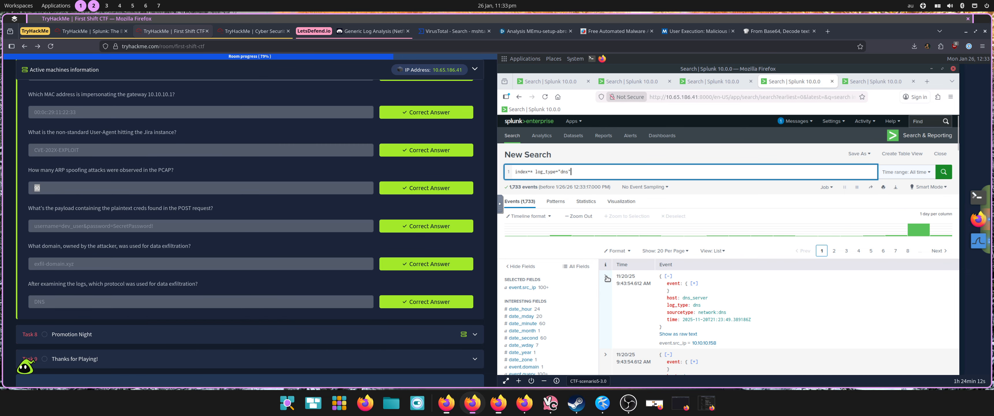
Step: Expand the first DNS event and examine the top values of its event.query field
click(605, 276)
scroll(729, 283, down, 5)
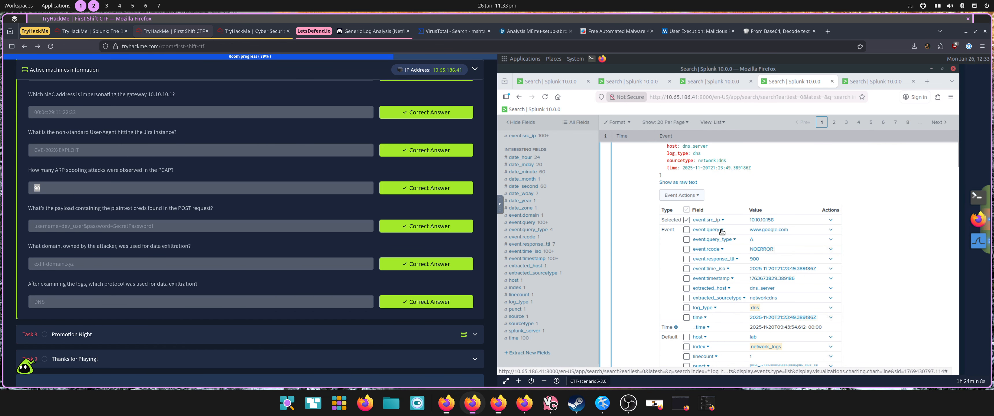
click(706, 230)
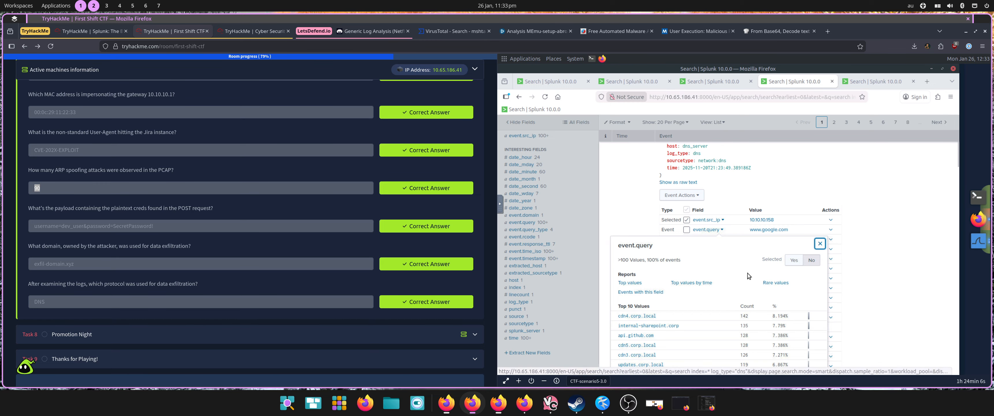
scroll(749, 273, down, 2)
scroll(748, 274, down, 1)
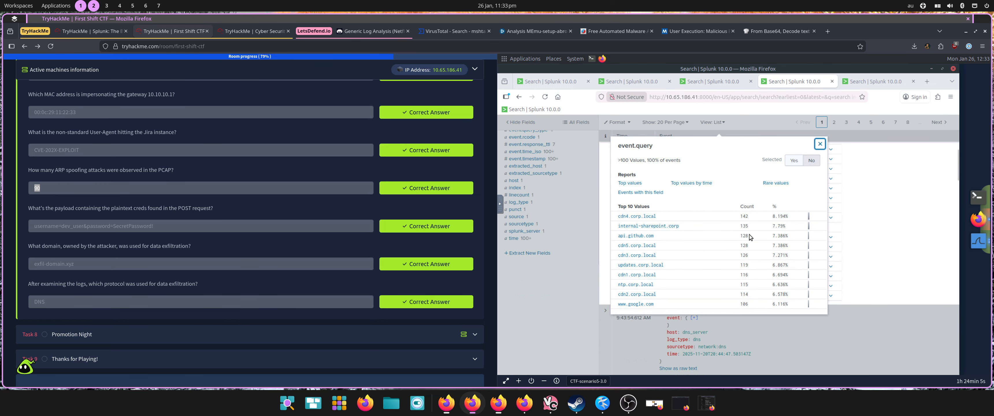
Step: Report the rare values of event.query, and drill down from the chart into the event for one exfil-domain.xyz query
click(773, 184)
mouse_move(707, 273)
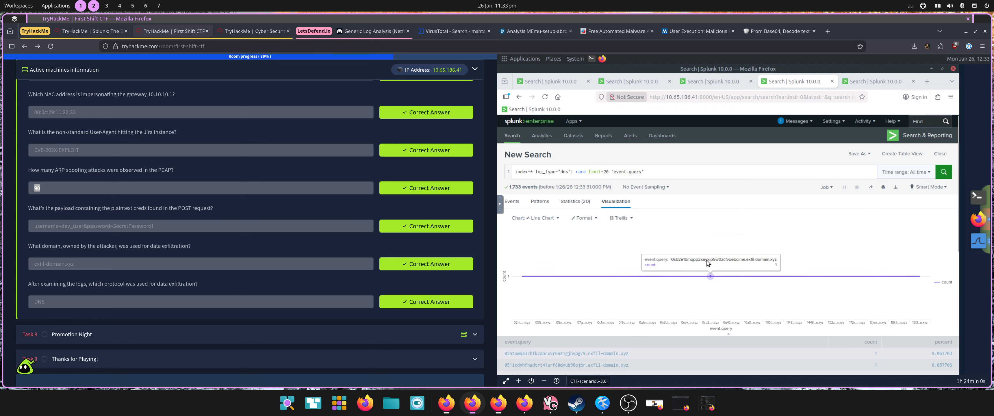
click(711, 278)
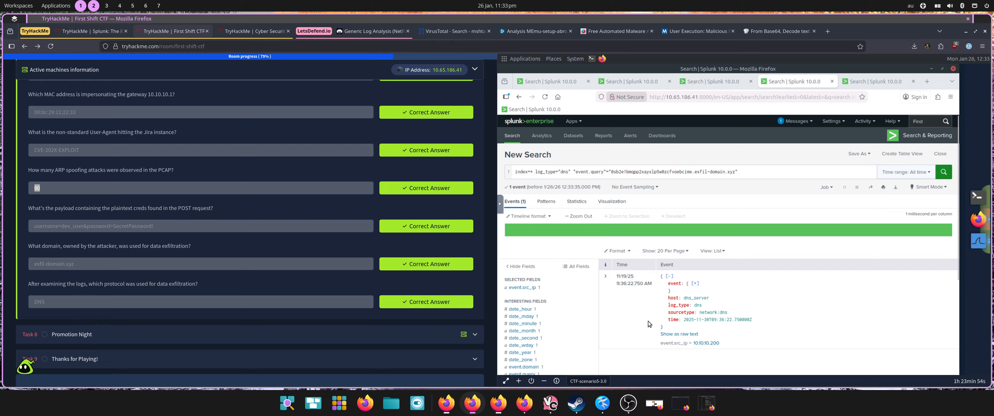
Step: View the log_type="ids" search, and review the Crown Jewel task's alert description and answered questions in the TryHackMe room
click(854, 84)
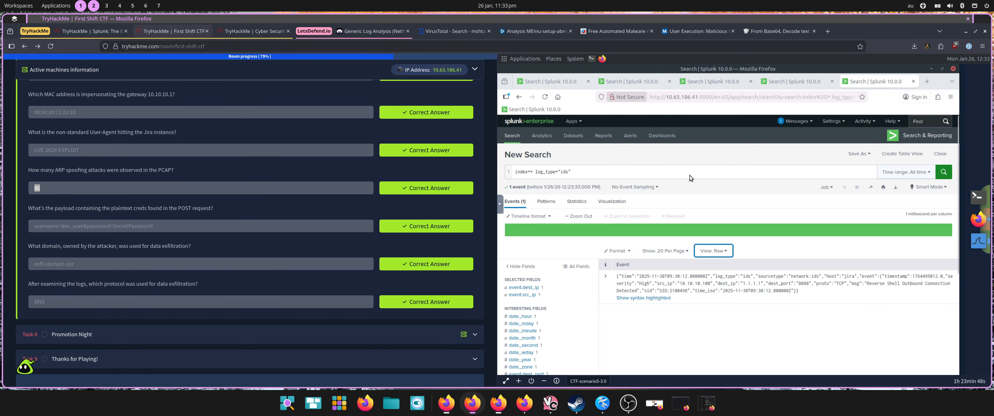
scroll(112, 91, up, 3)
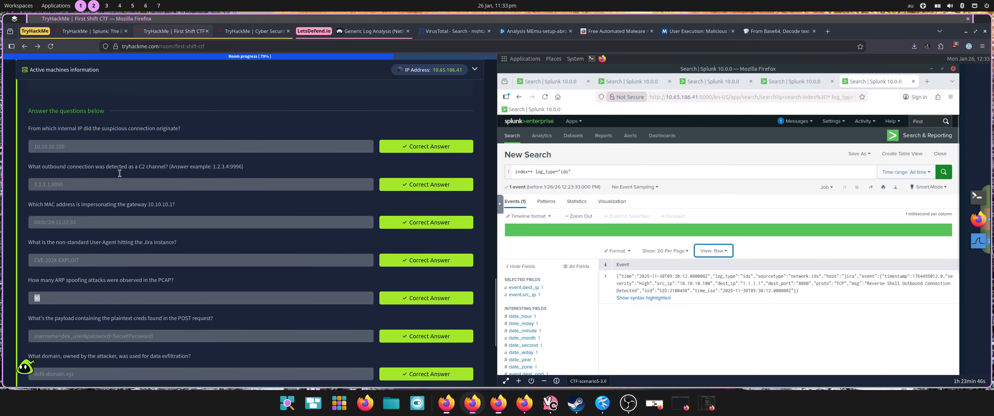
scroll(119, 173, up, 10)
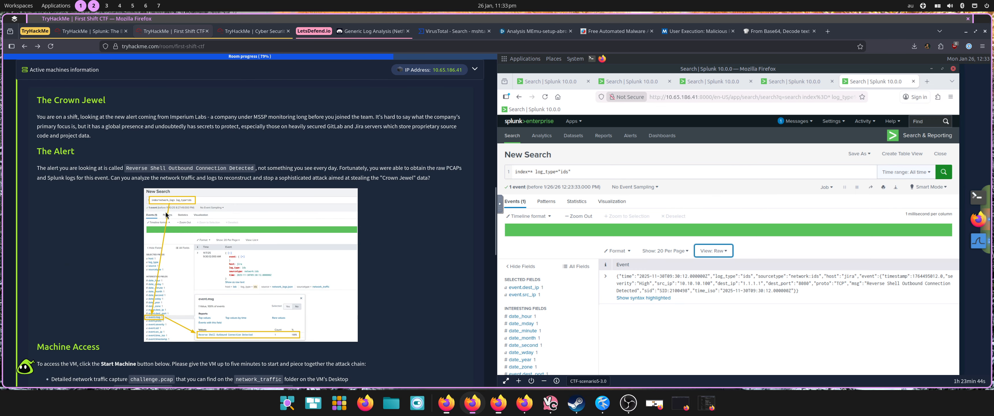
scroll(191, 235, up, 3)
scroll(135, 211, down, 10)
scroll(166, 249, down, 15)
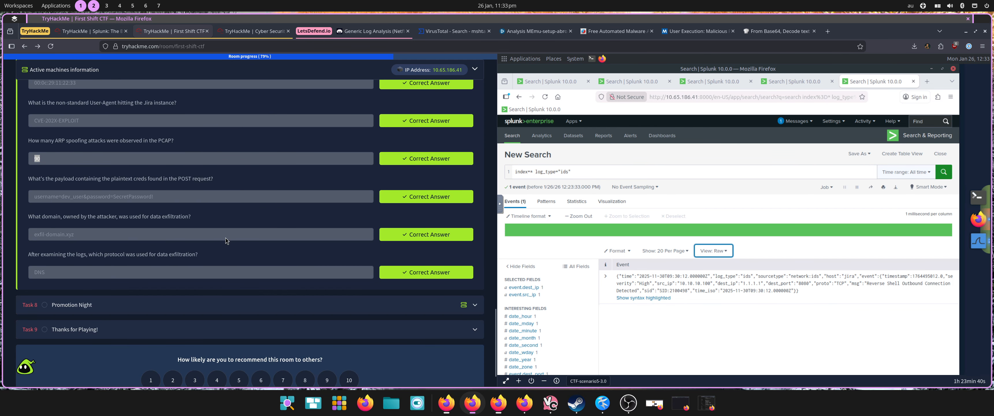